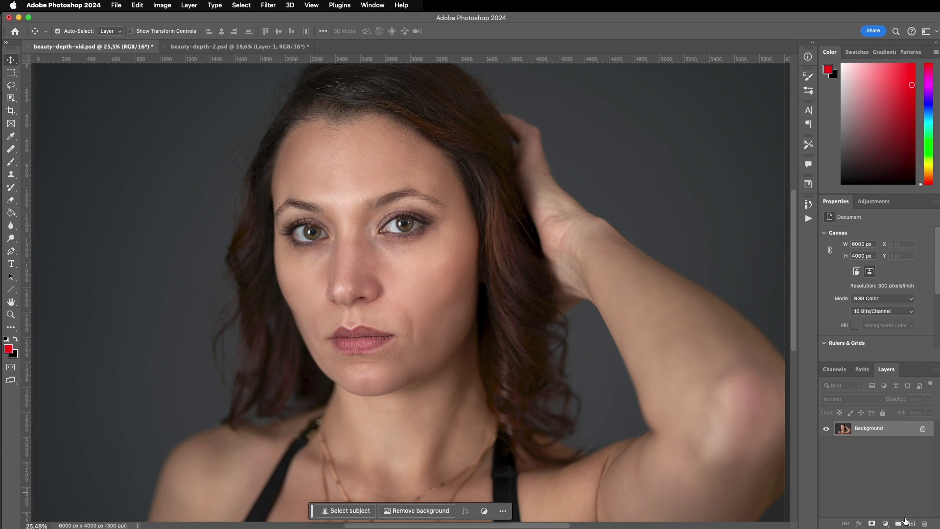
Step: Add a Channel Mixer adjustment layer in Soft Light blend mode with Monochrome enabled
left_click(886, 523)
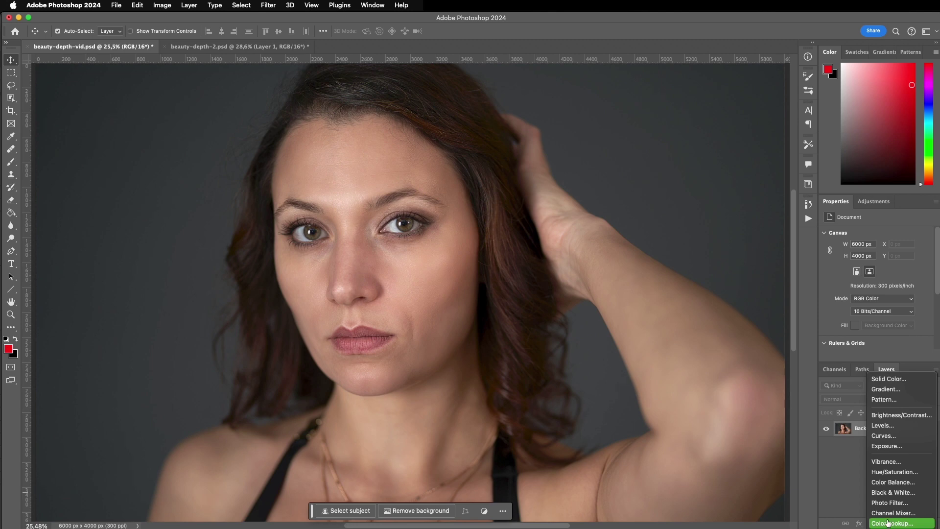
left_click(900, 513)
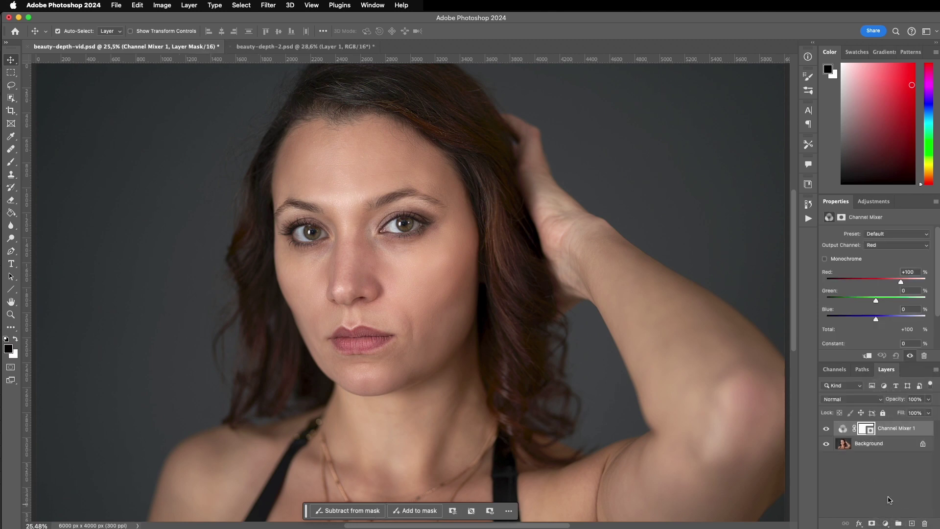
left_click(845, 404)
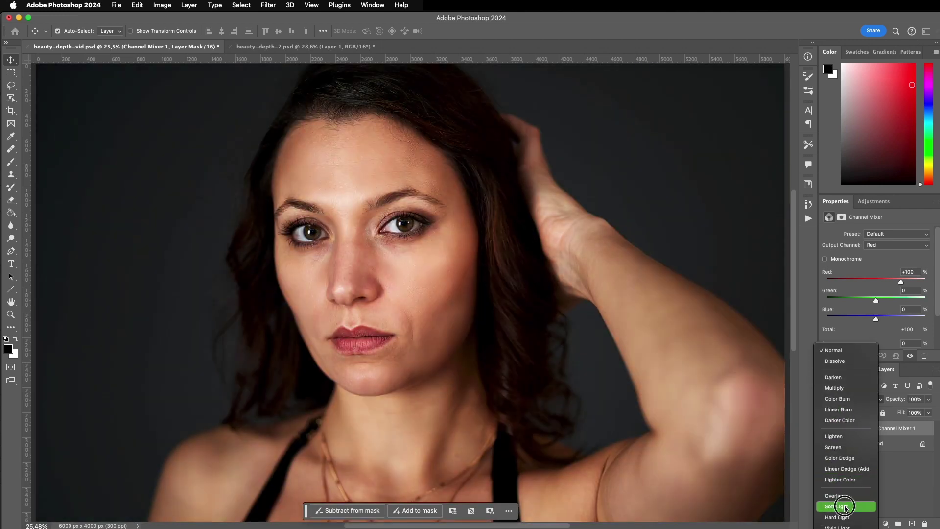
left_click(845, 508)
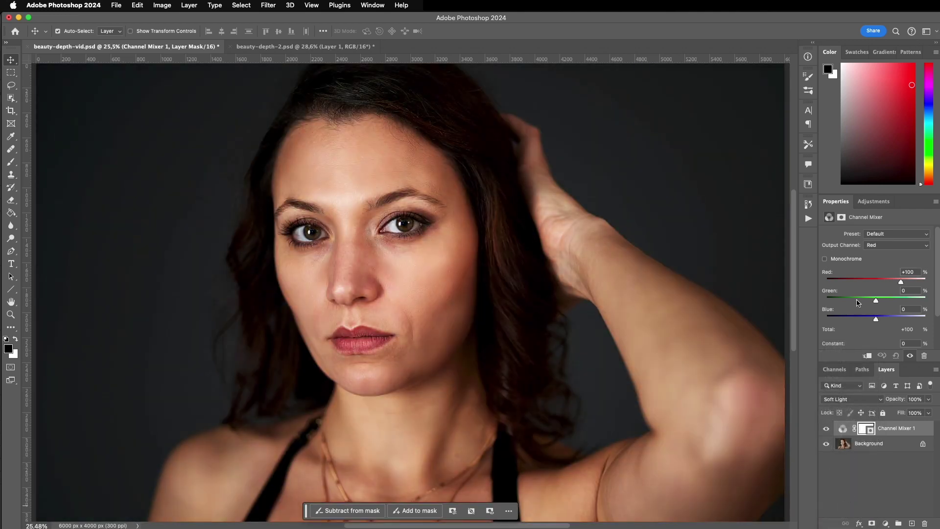
left_click(824, 258)
Step: Set the Channel Mixer's Red slider to +63 and Green slider to +41
left_click(886, 284)
left_click_drag(887, 284, 892, 283)
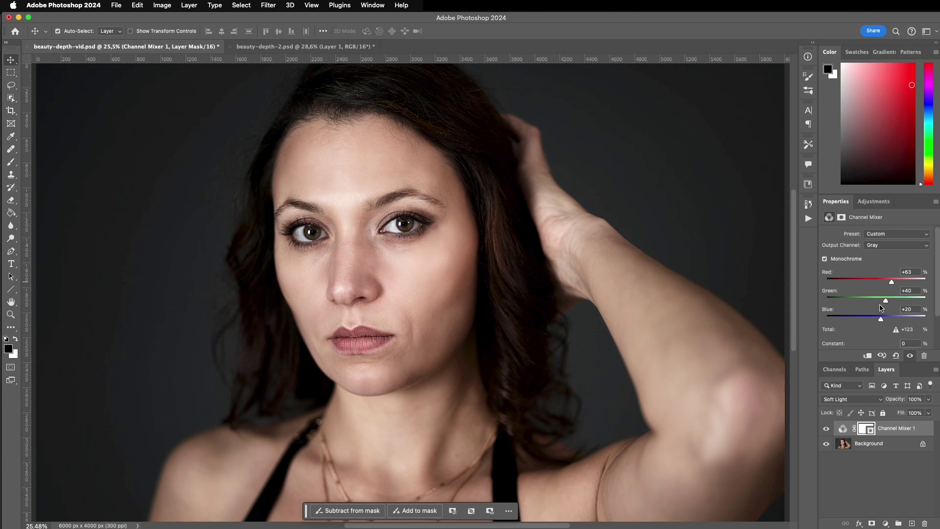
left_click_drag(886, 301, 887, 302)
left_click_drag(887, 302, 888, 302)
Step: Open Apply Image for the mask and compare the RGB and Blue source channels
left_click(163, 6)
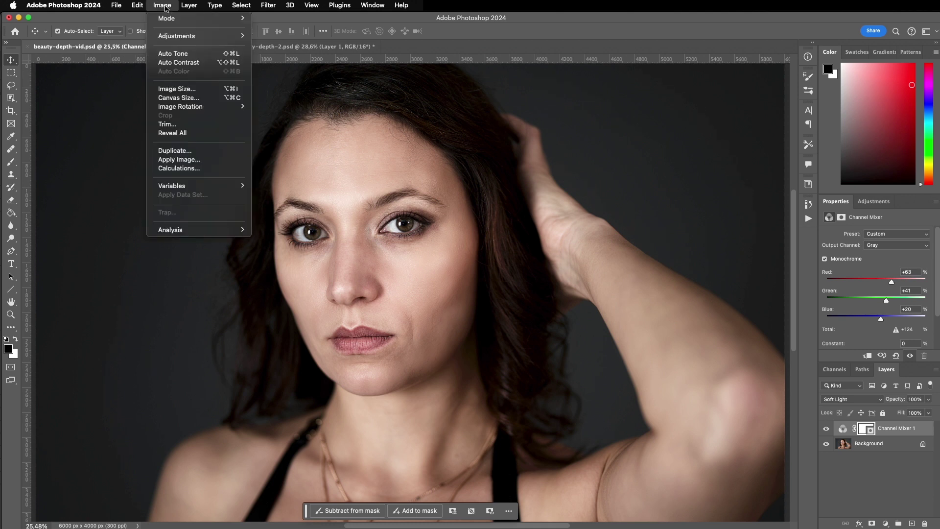
left_click(171, 159)
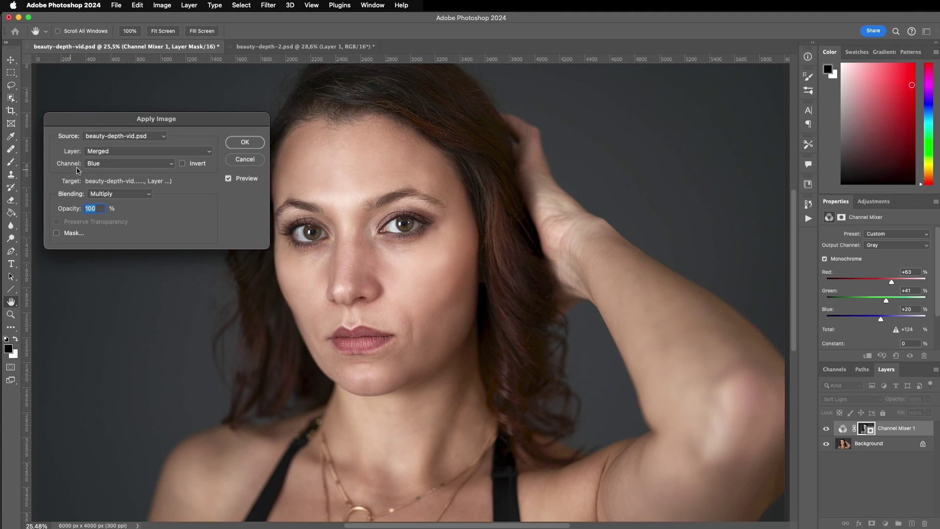
left_click(118, 165)
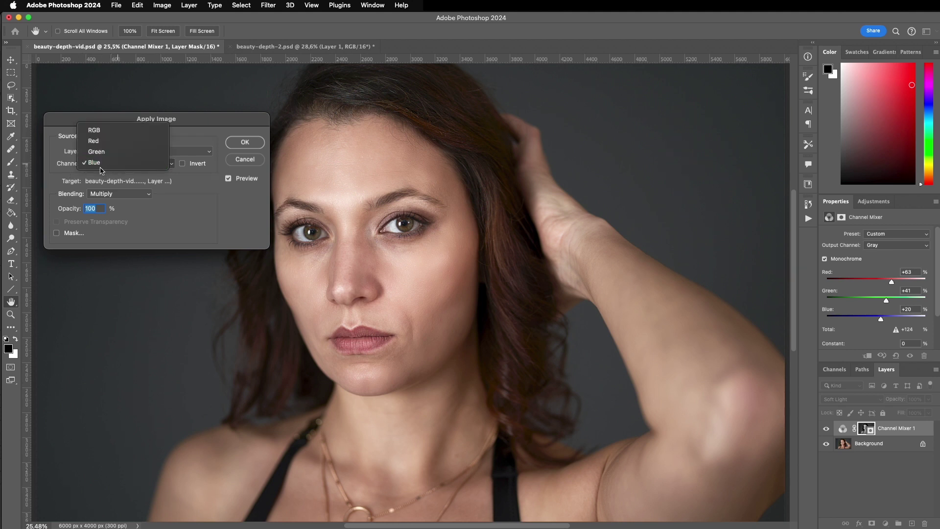
left_click(94, 129)
left_click(98, 167)
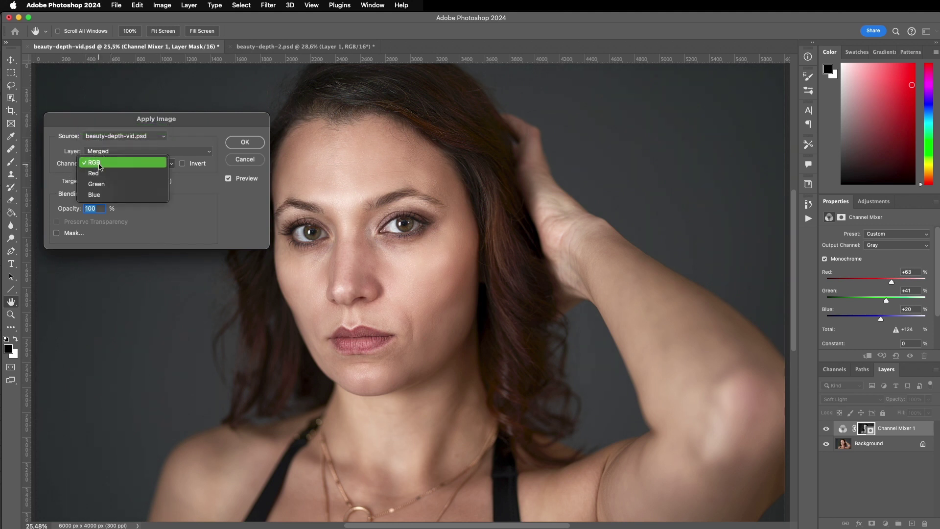
left_click(98, 194)
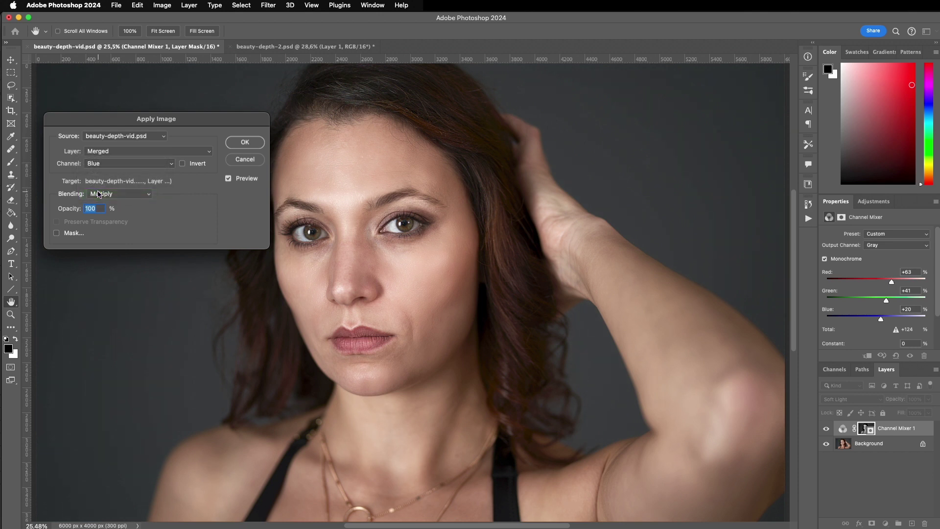
Step: Preview the Green and Red channels, then apply Blue into the mask in Multiply
left_click(112, 164)
left_click(112, 152)
left_click(112, 166)
left_click(112, 155)
left_click(112, 165)
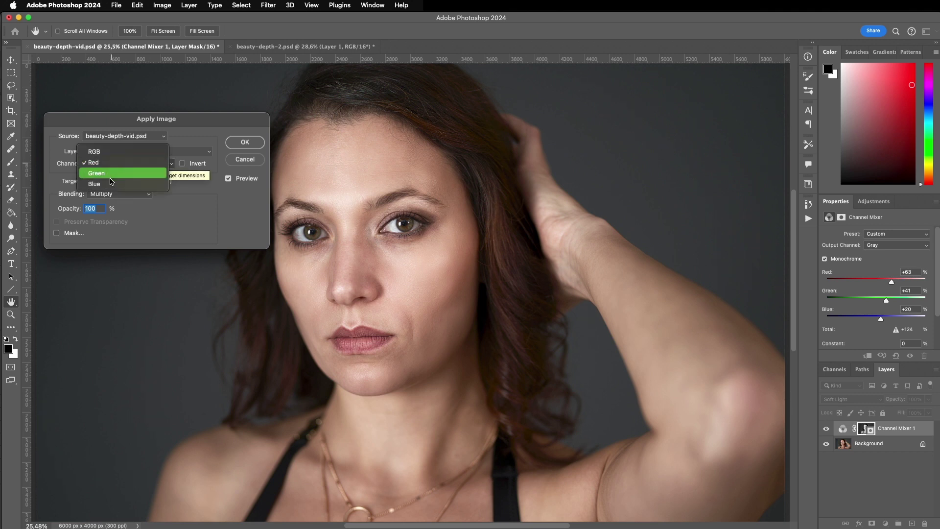
left_click(110, 184)
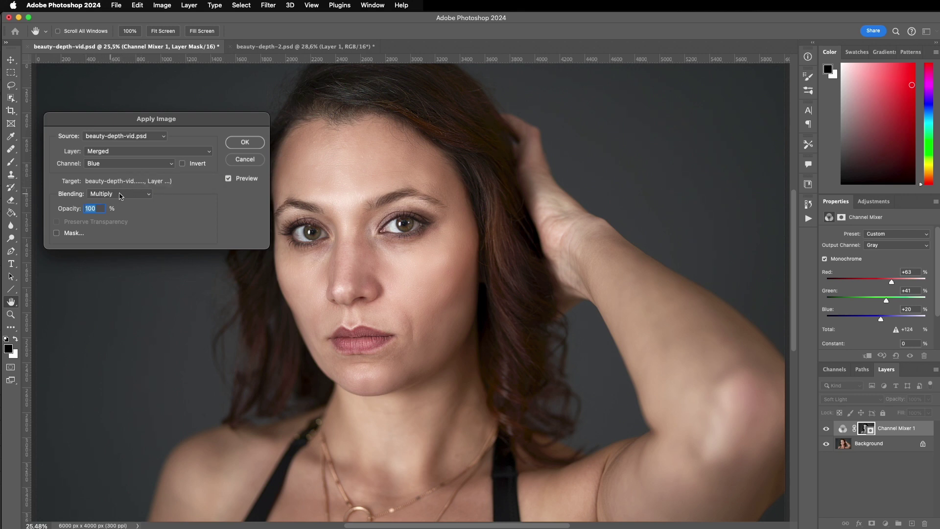
left_click(243, 143)
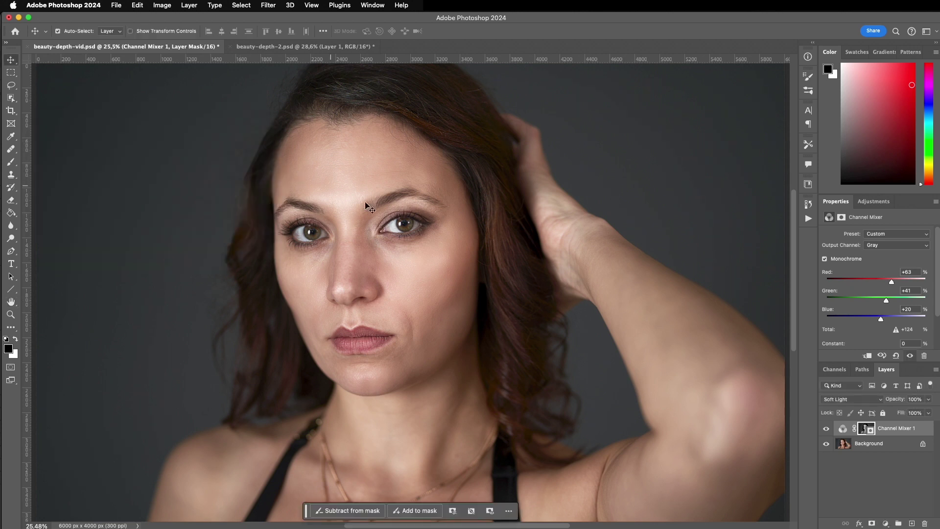
left_click(826, 429)
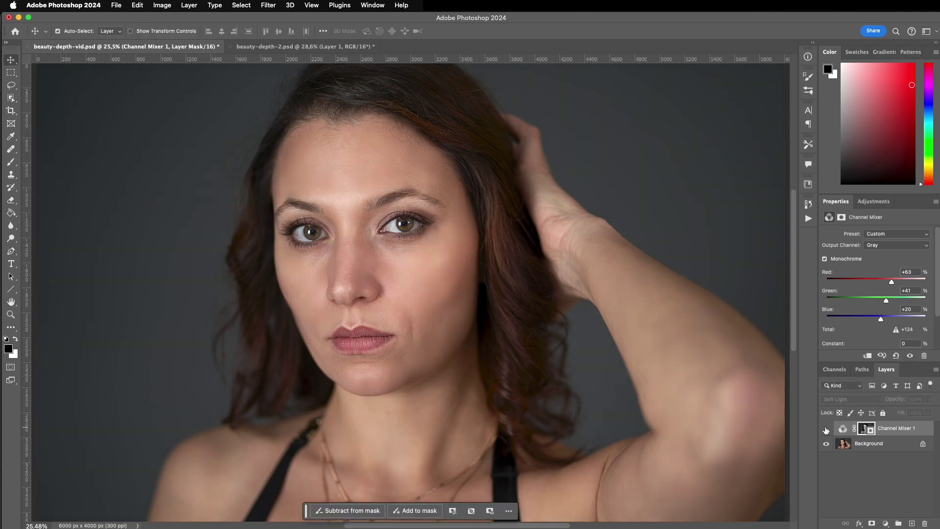
left_click(826, 429)
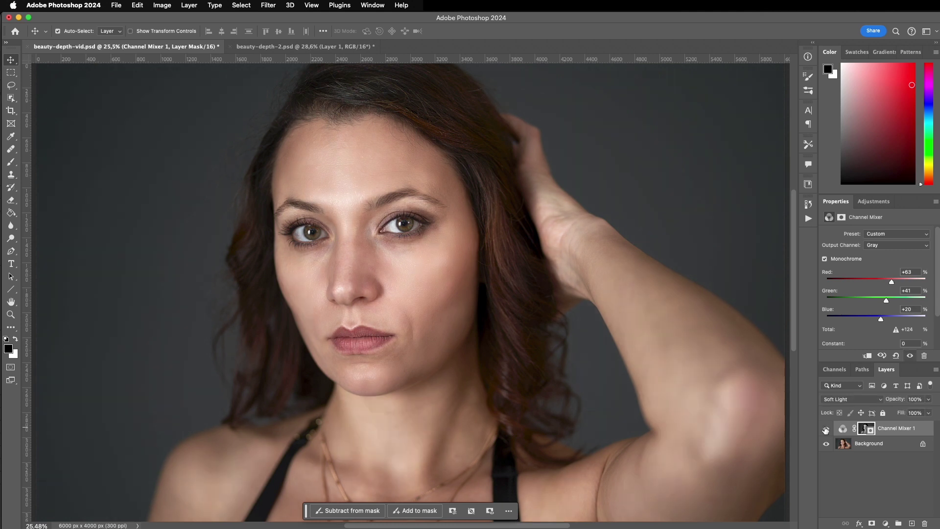
left_click(826, 429)
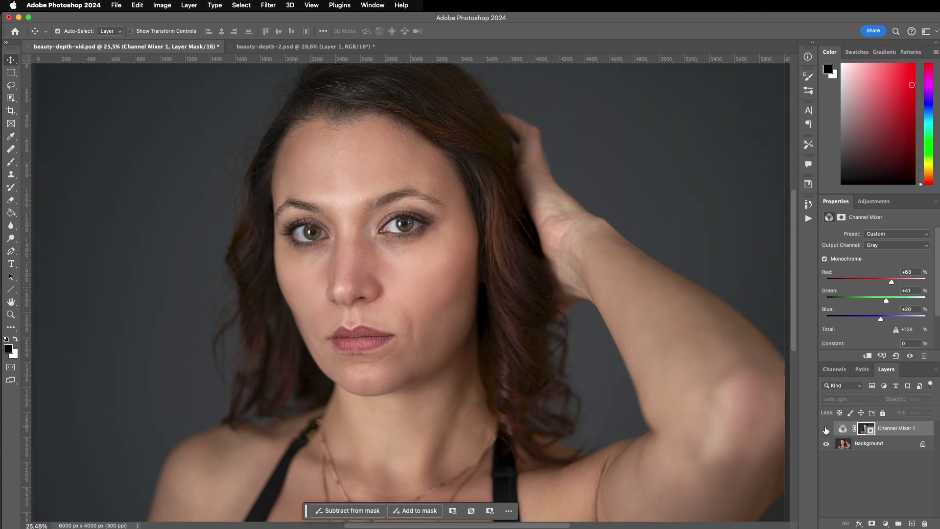
left_click(826, 429)
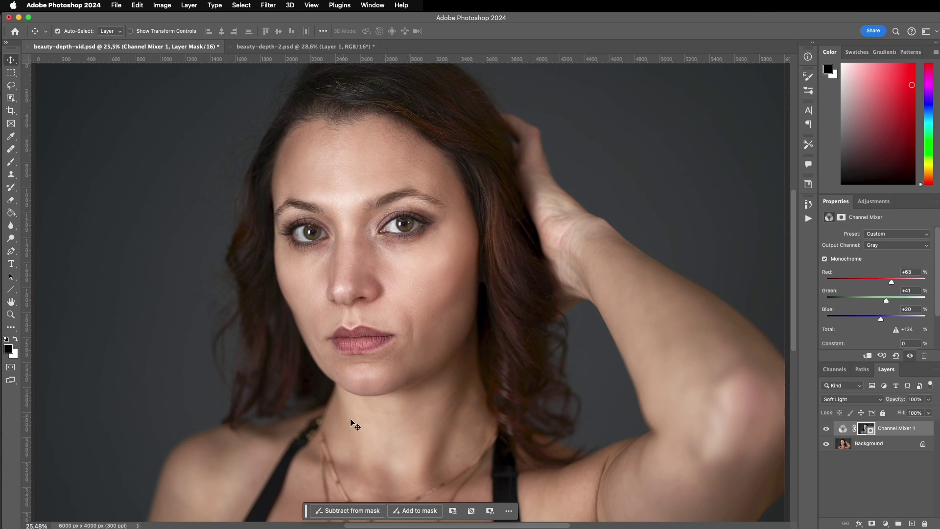
left_click(827, 430)
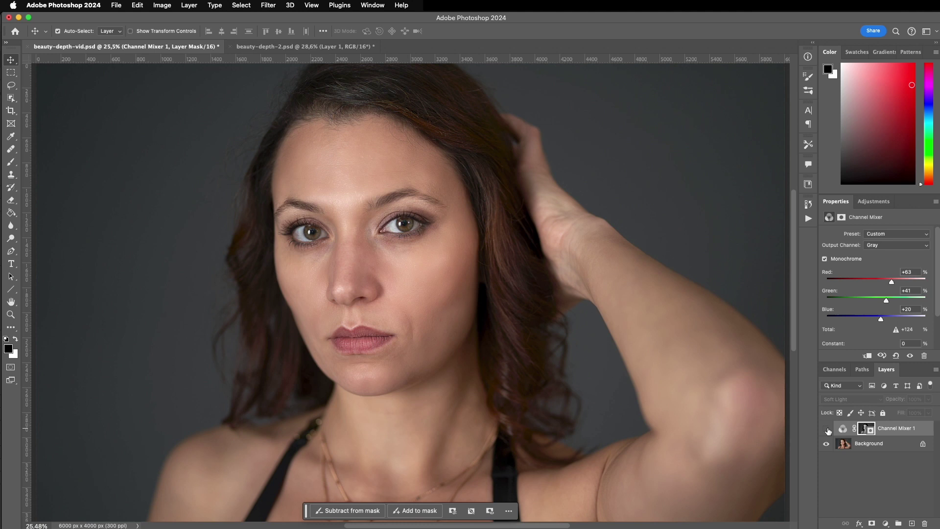
left_click(827, 429)
left_click(827, 429)
left_click(827, 430)
left_click(827, 429)
left_click(827, 430)
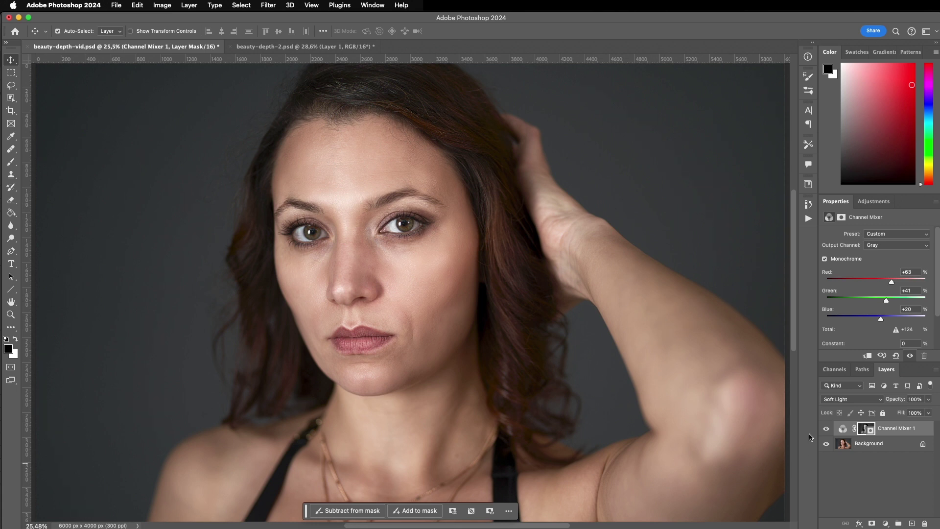
left_click(830, 431)
left_click(829, 429)
Step: On beauty-depth-2.psd, set Channel Mixer 1 to Red +59 and Green +24
left_click(305, 46)
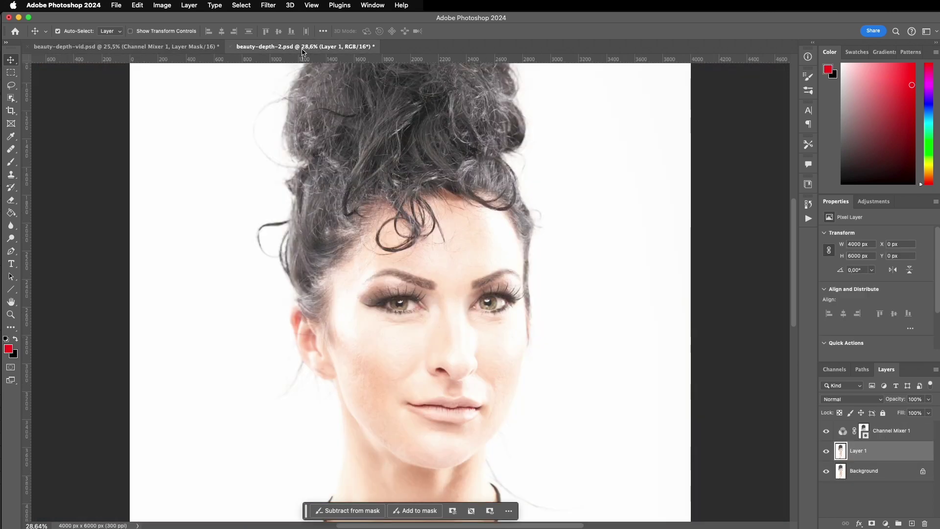
left_click(826, 432)
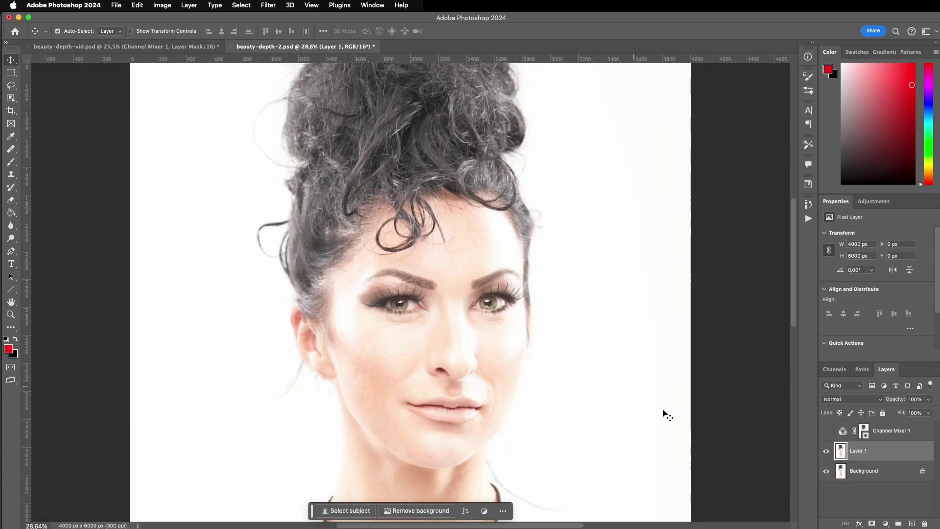
left_click(842, 432)
left_click_drag(842, 432, 875, 360)
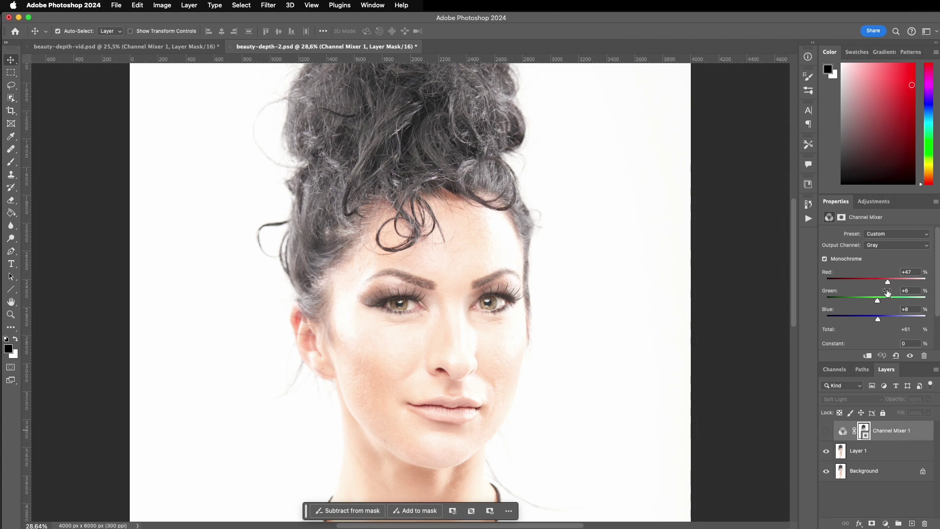
left_click_drag(889, 284, 882, 300)
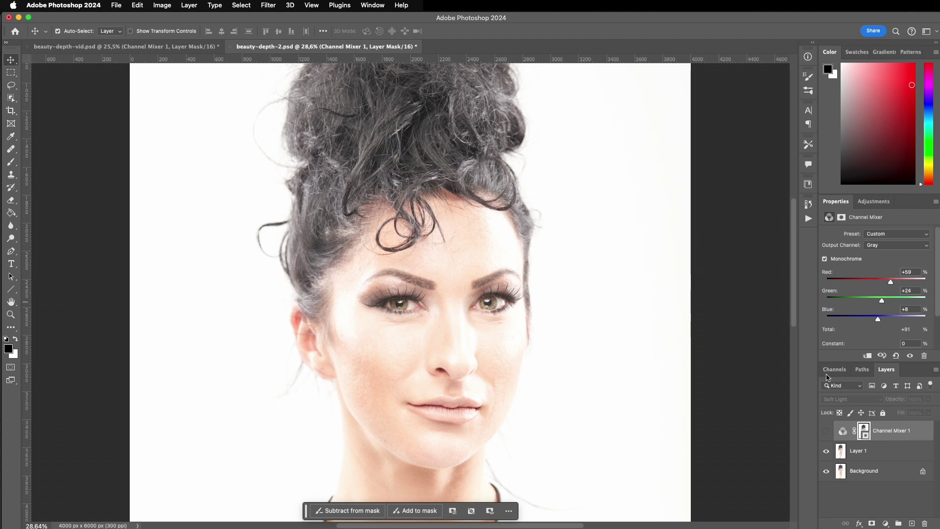
Step: Toggle Channel Mixer 1's visibility to compare the curly-haired portrait before and after
left_click(826, 433)
left_click(826, 433)
left_click(826, 433)
left_click(826, 433)
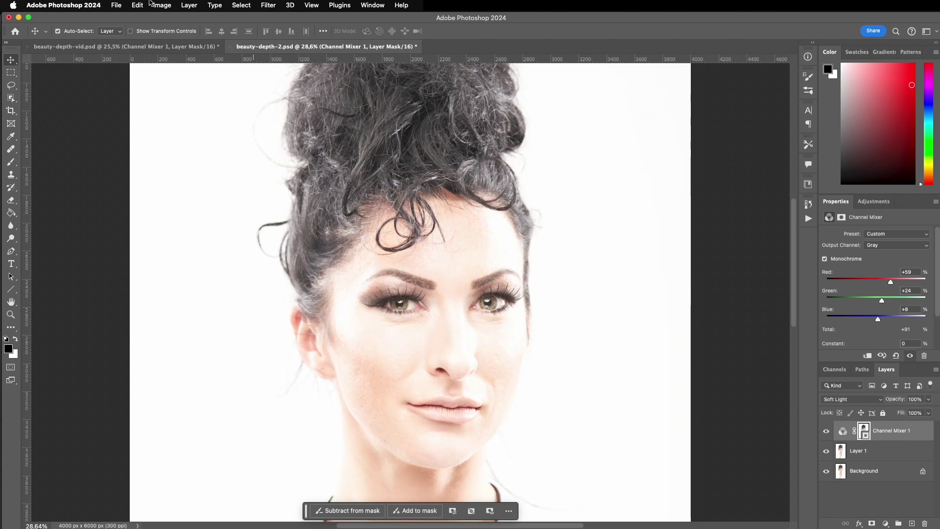
Step: Return to beauty-depth-vid.psd and compare its Channel Mixer effect off and on
left_click(162, 46)
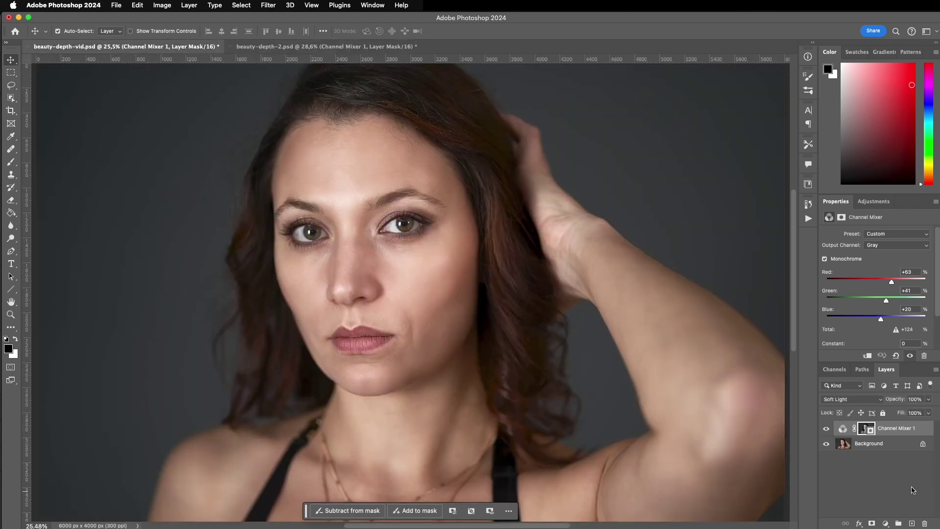
left_click(826, 430)
left_click(827, 431)
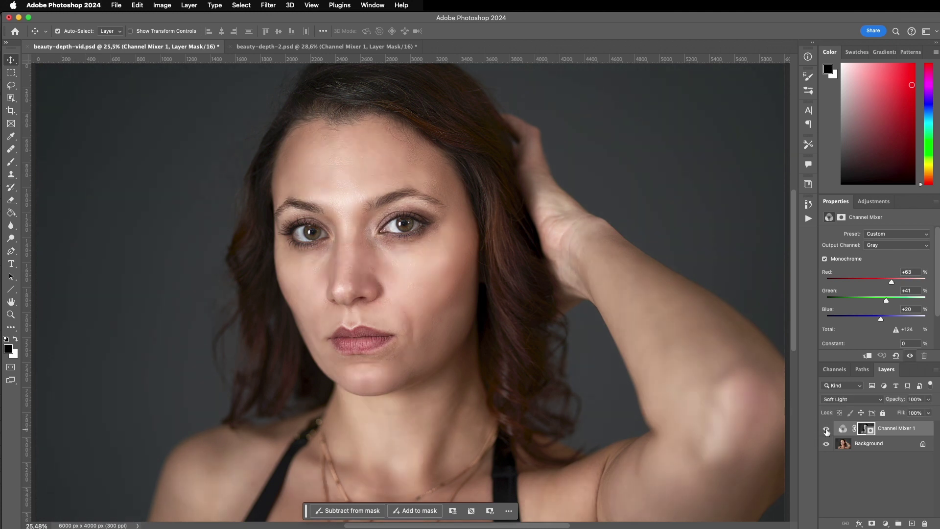